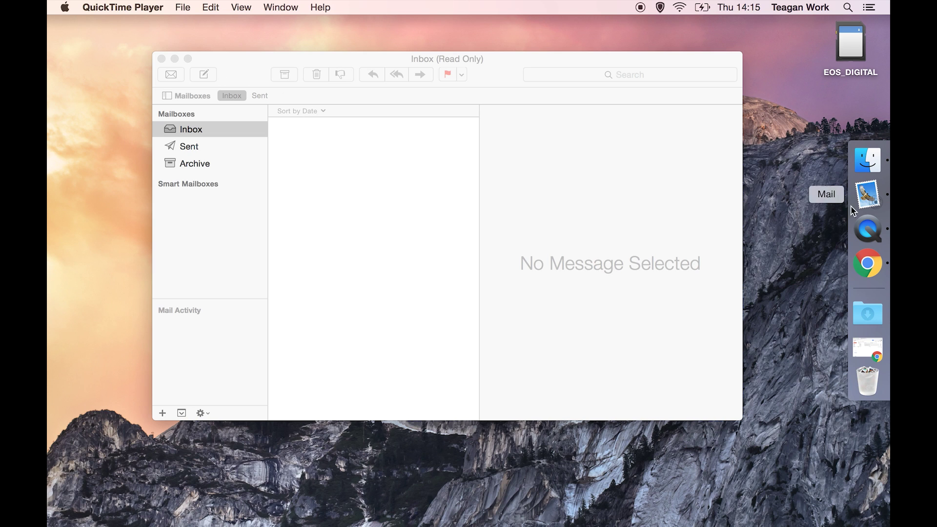
Bring Apple Mail forward from the Dock, showing its empty read-only Inbox
{"action": "left_click", "coordinate": [868, 194]}
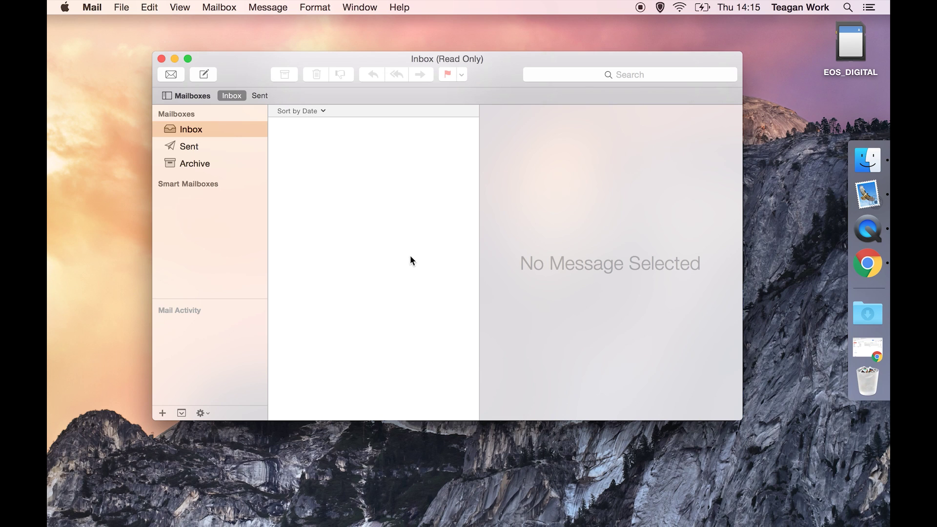
Start adding a new account from the Mail menu, choosing Google as the type
{"action": "left_click", "coordinate": [91, 8]}
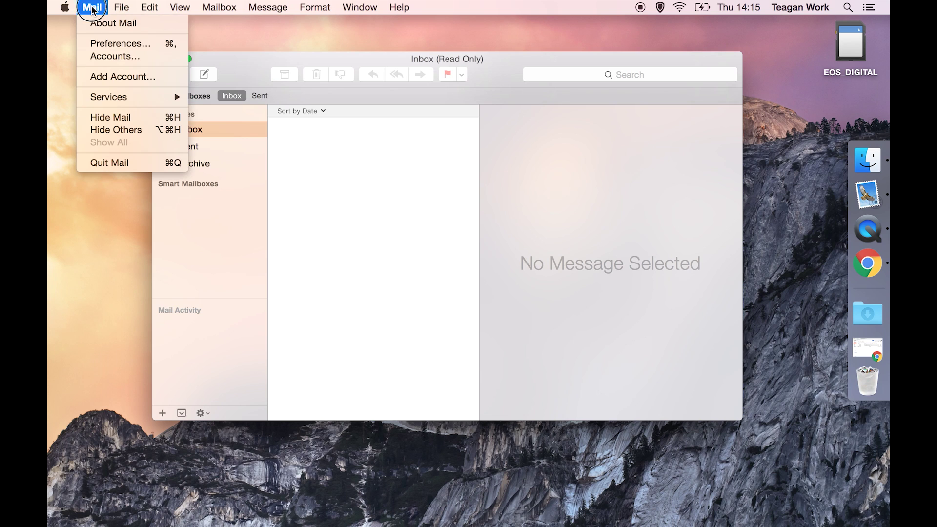
{"action": "left_click", "coordinate": [109, 77]}
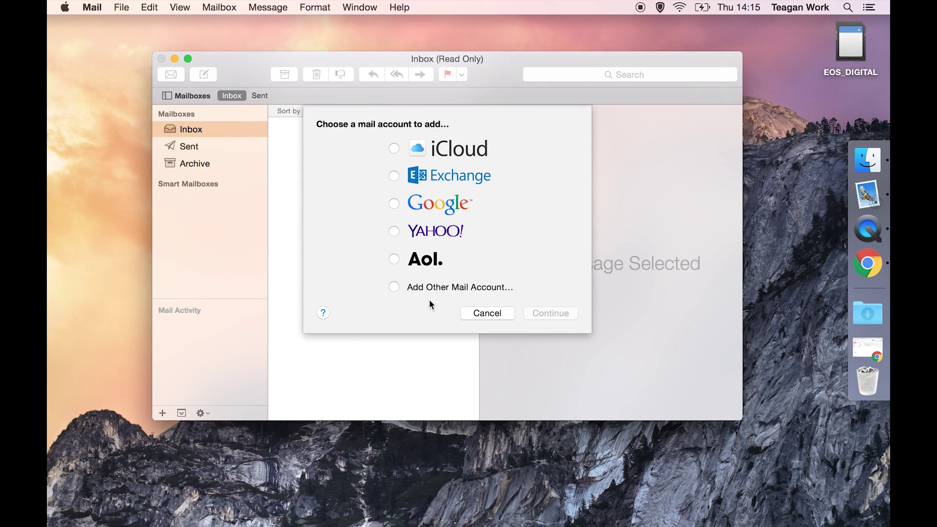
{"action": "left_click", "coordinate": [396, 207]}
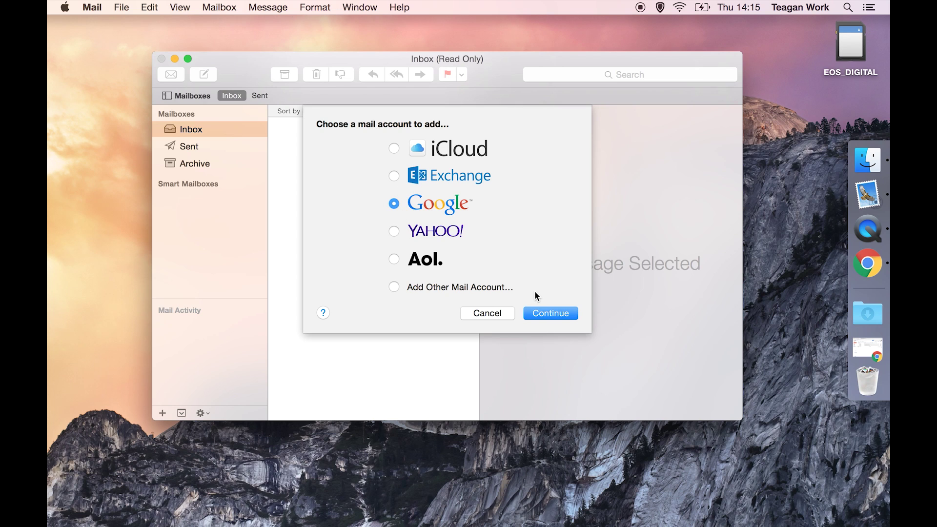
{"action": "left_click", "coordinate": [546, 314]}
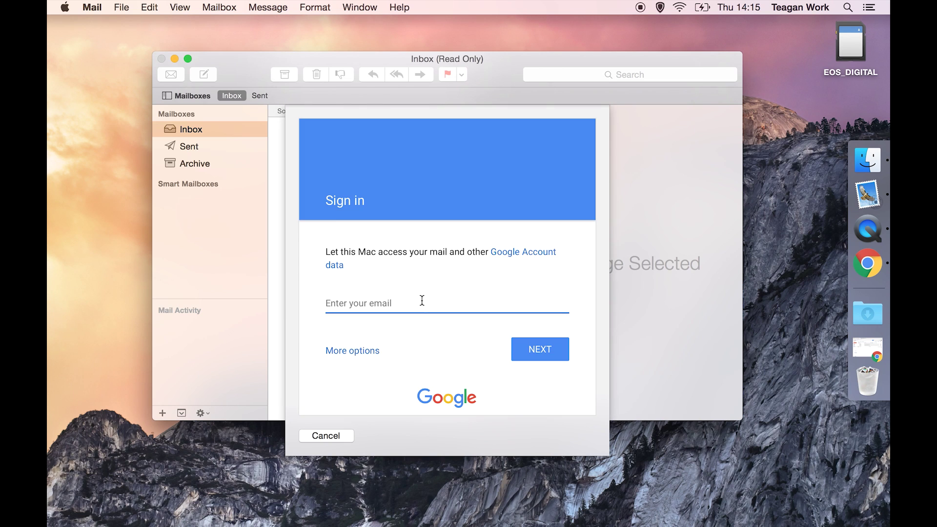
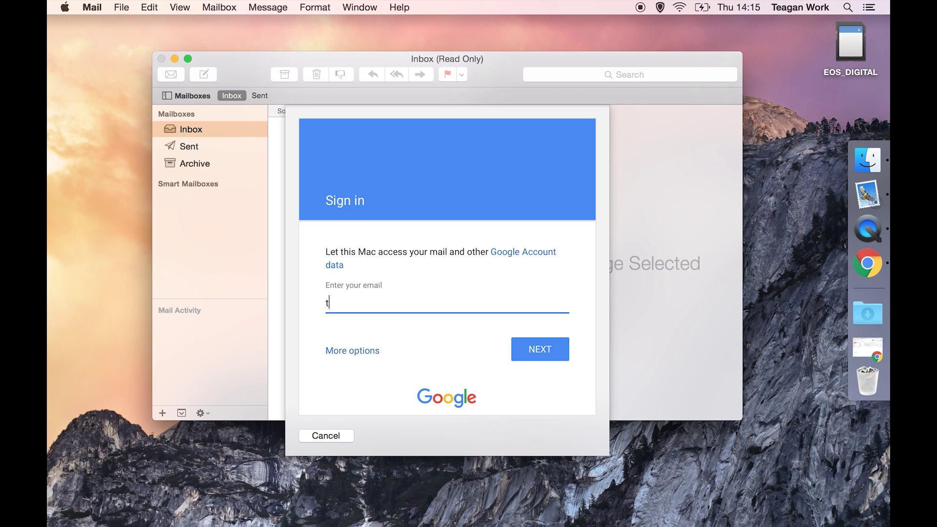
Sign in with the Gmail address and account password, keeping only Mail enabled
{"action": "left_click", "coordinate": [529, 349]}
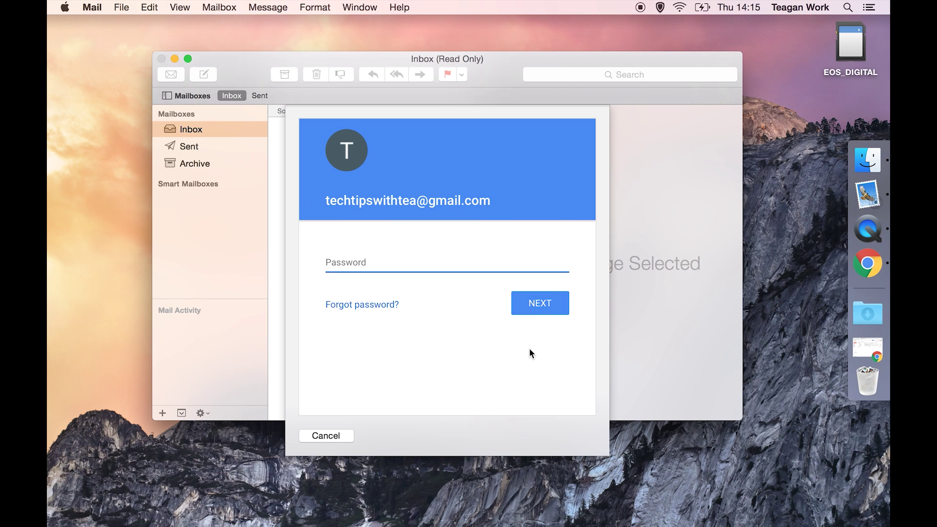
{"action": "type", "text": "•••••••••"}
{"action": "left_click", "coordinate": [554, 310]}
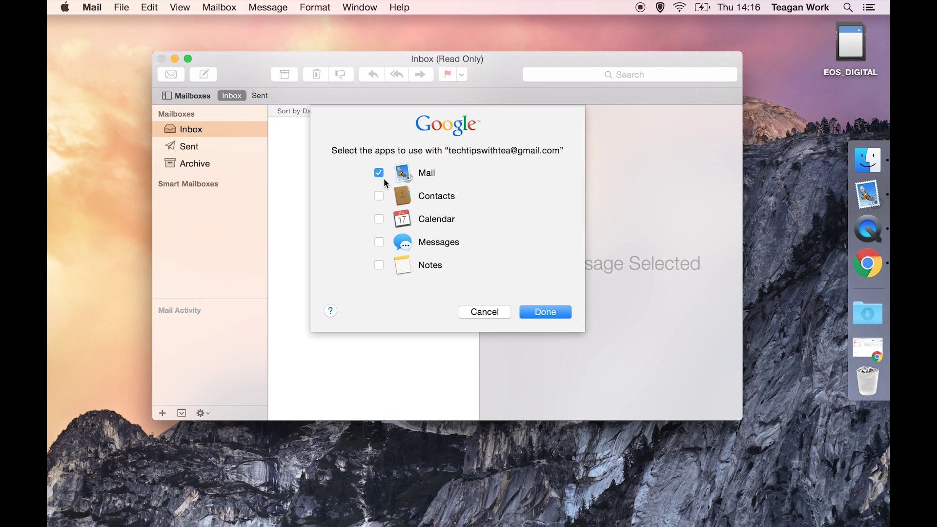
{"action": "left_click", "coordinate": [543, 308]}
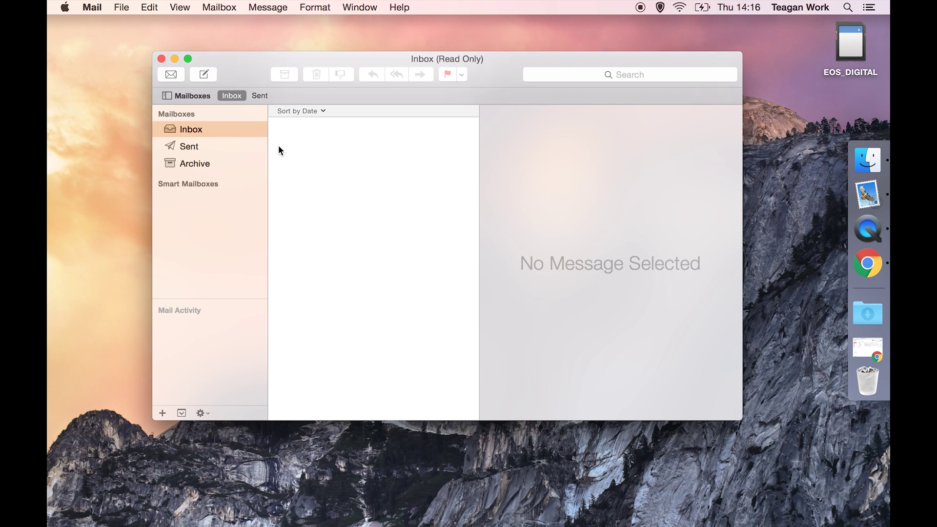
Synchronize the Google account so the three Gmail Team welcome messages download
{"action": "left_click", "coordinate": [225, 5]}
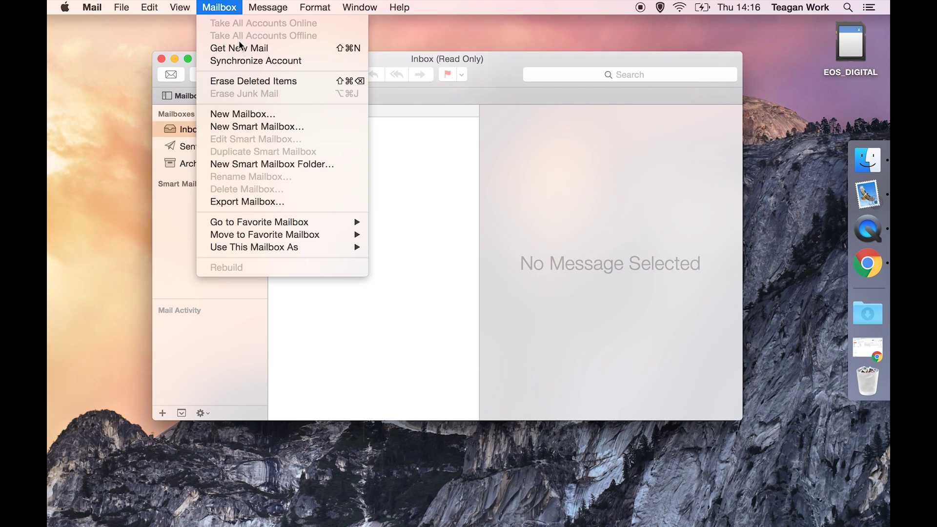
{"action": "left_click", "coordinate": [246, 57]}
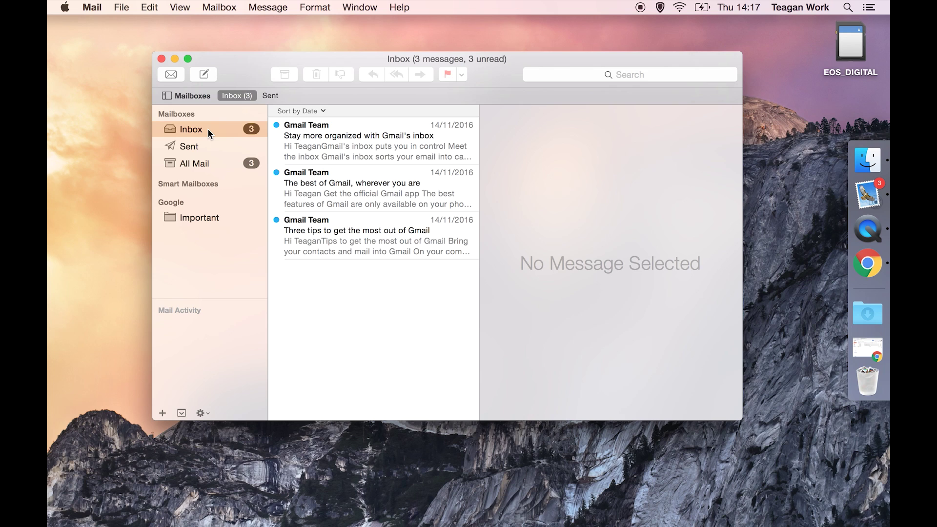
{"action": "left_click", "coordinate": [95, 8]}
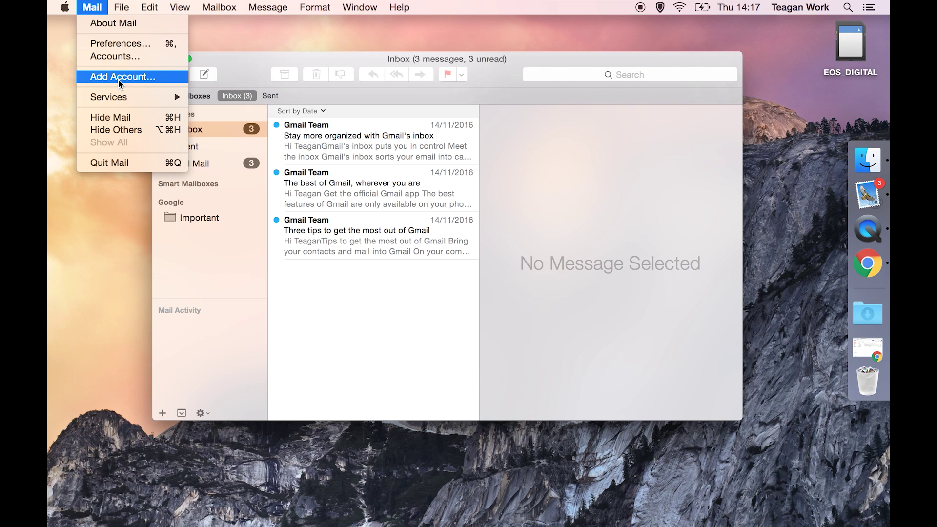
Open the Google account's Accounts preferences via Edit “Google”… on the Inbox
{"action": "left_click", "coordinate": [209, 128]}
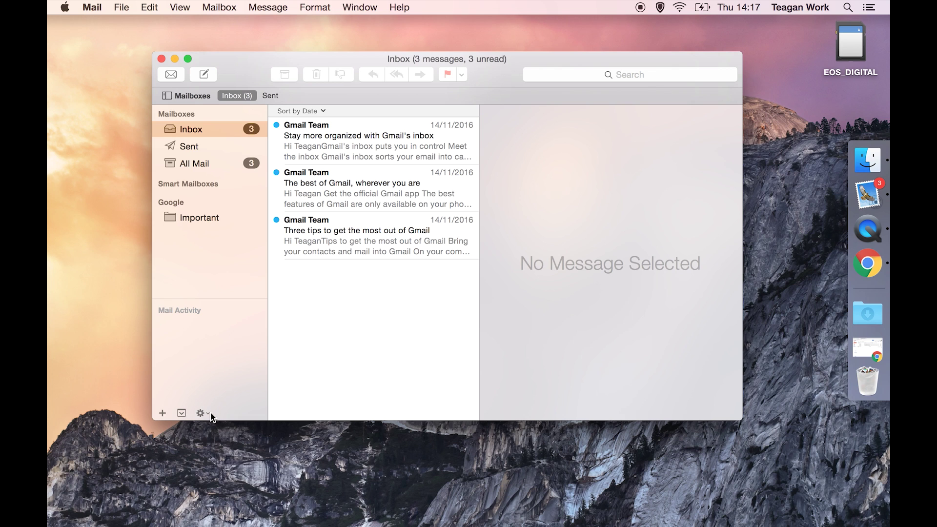
{"action": "left_click", "coordinate": [201, 414]}
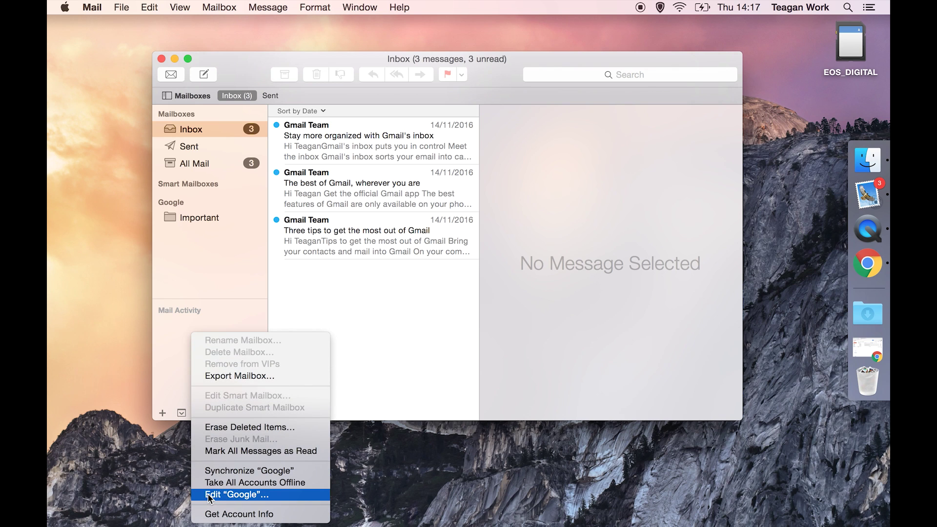
{"action": "left_click", "coordinate": [199, 126]}
{"action": "right_click", "coordinate": [199, 126]}
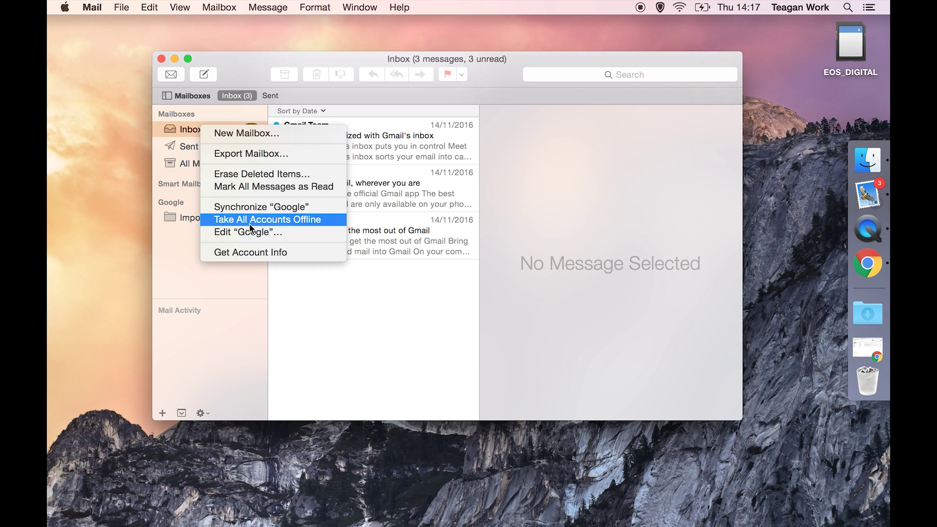
{"action": "key", "text": "Escape"}
{"action": "right_click", "coordinate": [195, 125]}
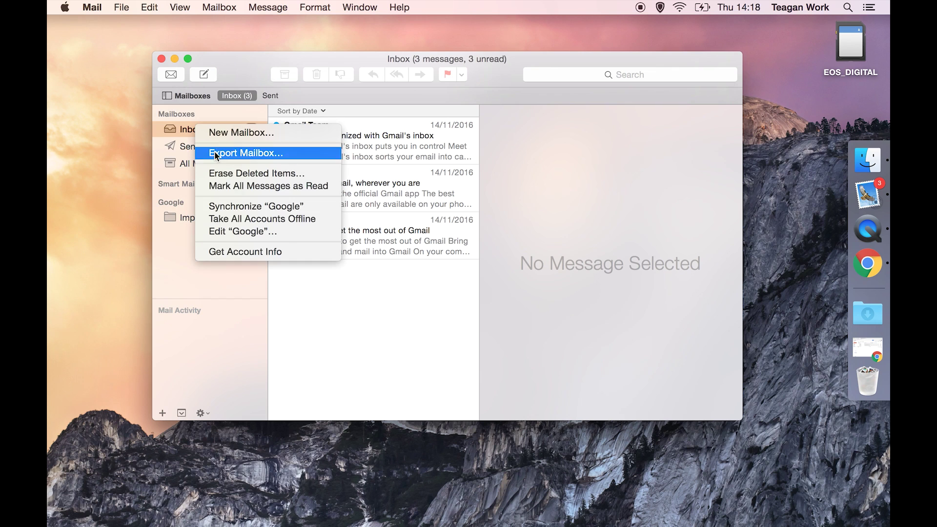
{"action": "left_click", "coordinate": [243, 231]}
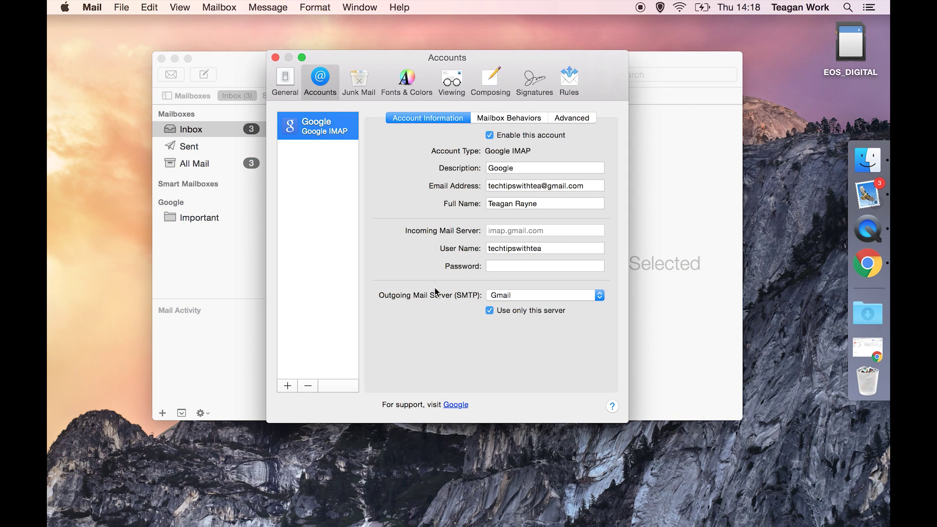
Change the Google account's description to 'TechTipsWithTea'
{"action": "double_click", "coordinate": [517, 168]}
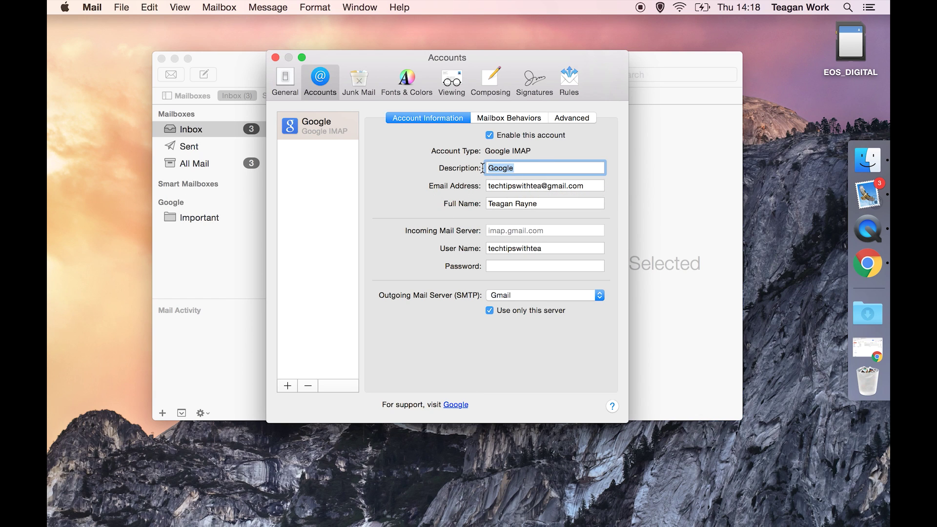
{"action": "type", "text": "TechTipsWithTea"}
{"action": "left_click", "coordinate": [521, 118]}
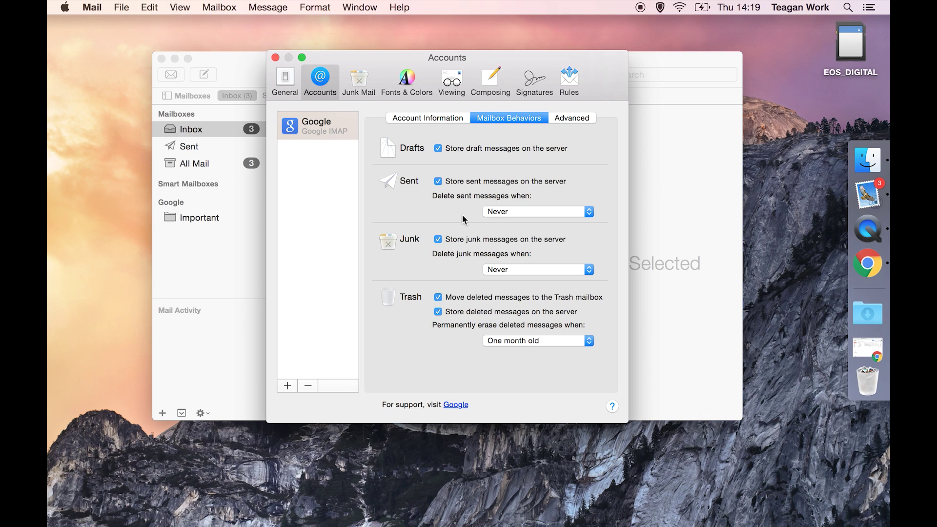
Delete junk messages after one month and erase deleted messages after one week
{"action": "left_click", "coordinate": [515, 270]}
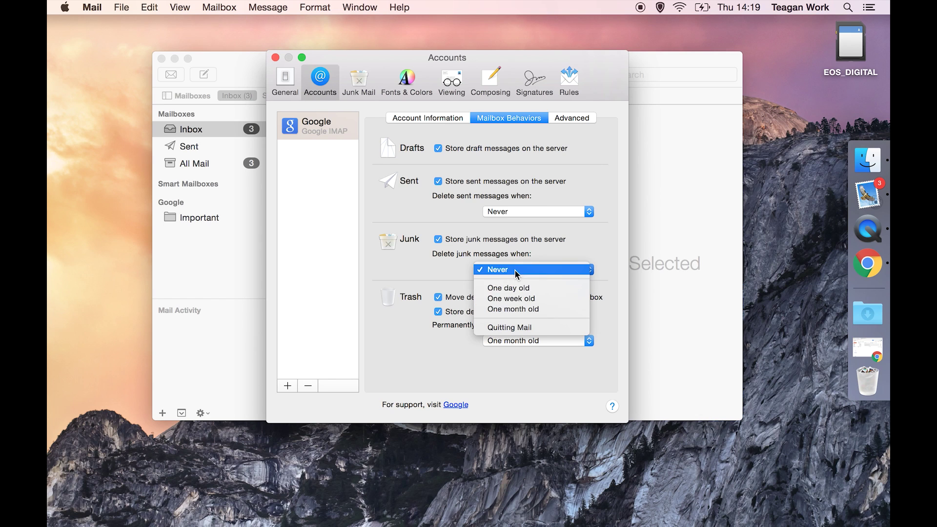
{"action": "left_click", "coordinate": [525, 309]}
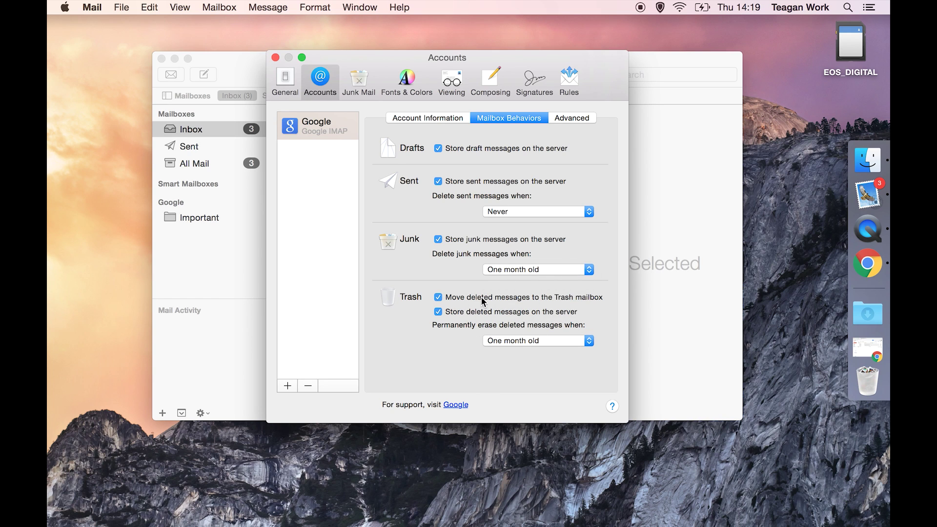
{"action": "left_click", "coordinate": [549, 342]}
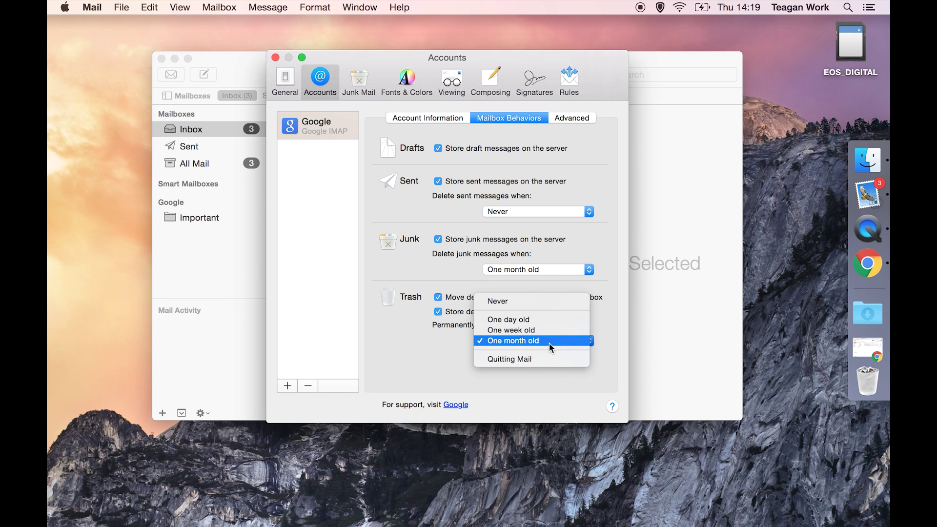
{"action": "left_click", "coordinate": [546, 330]}
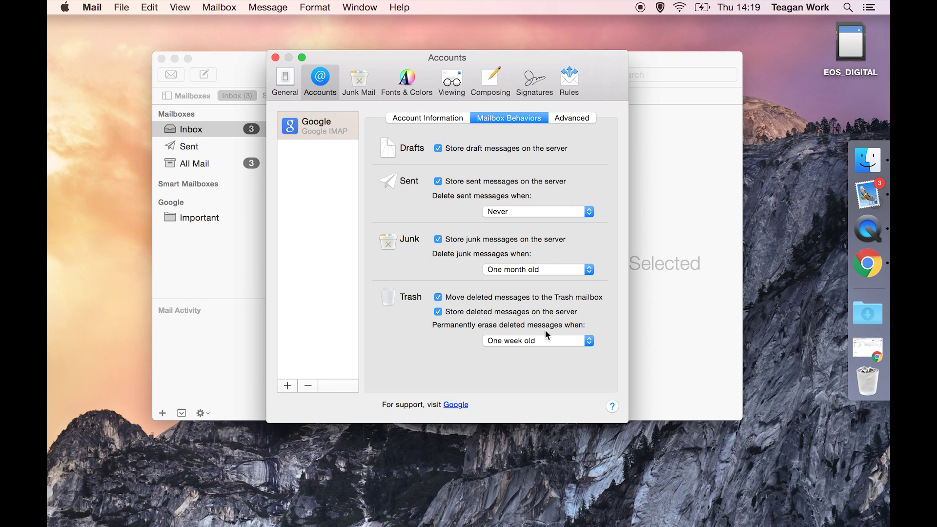
{"action": "left_click", "coordinate": [574, 122]}
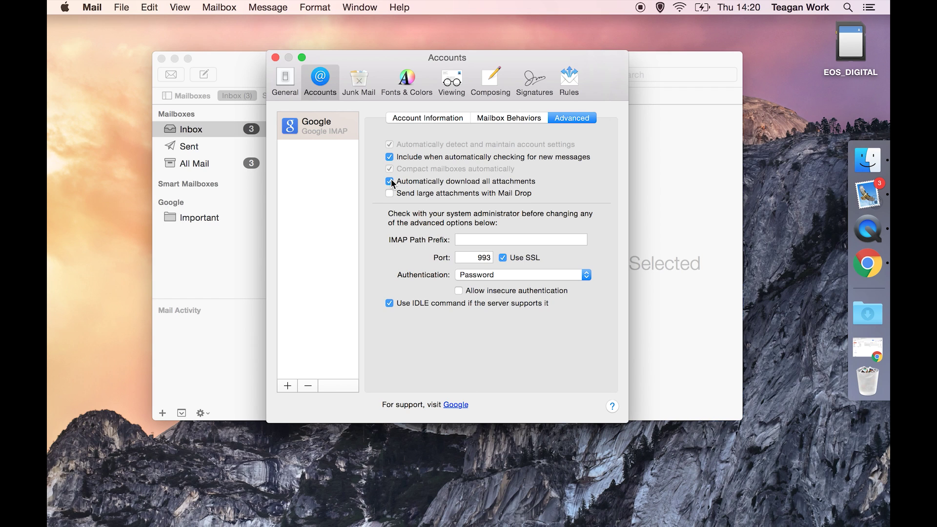
Turn off automatic attachment downloads and save the Google account changes
{"action": "left_click", "coordinate": [389, 157]}
{"action": "left_click", "coordinate": [287, 79]}
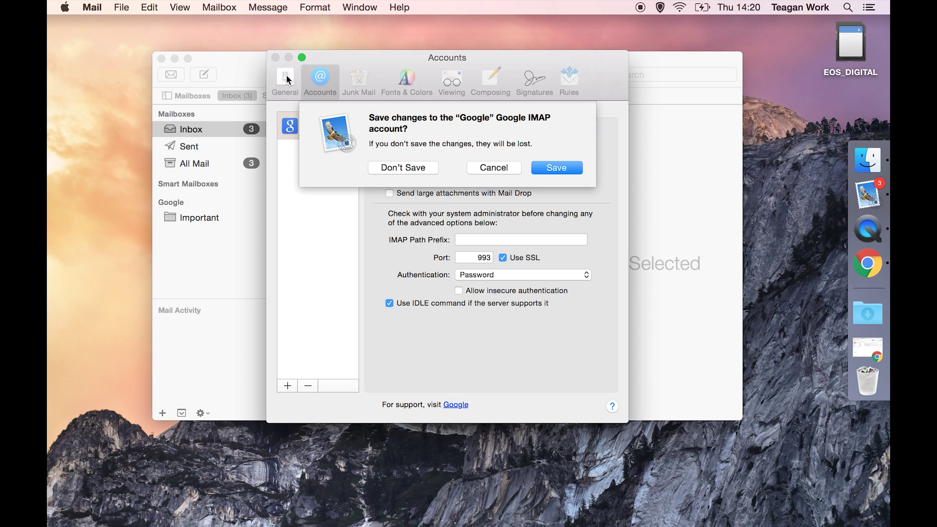
{"action": "left_click", "coordinate": [561, 166]}
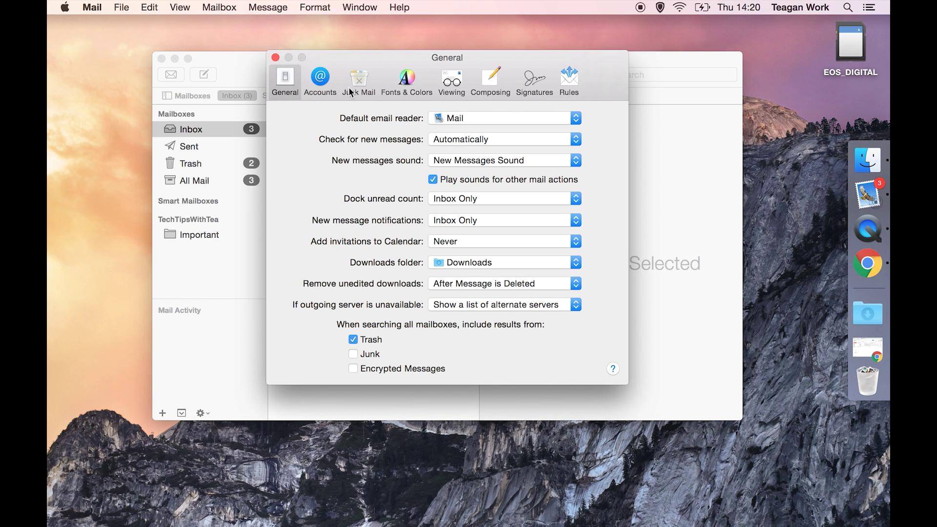
{"action": "left_click", "coordinate": [366, 91]}
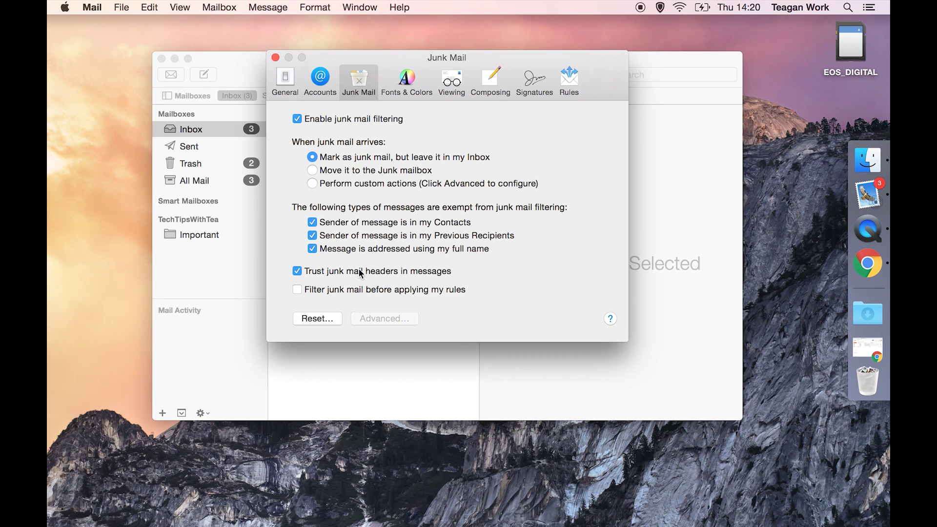
Enable 'Show contact photos' and bold unread messages in the Viewing preferences
{"action": "left_click", "coordinate": [405, 84]}
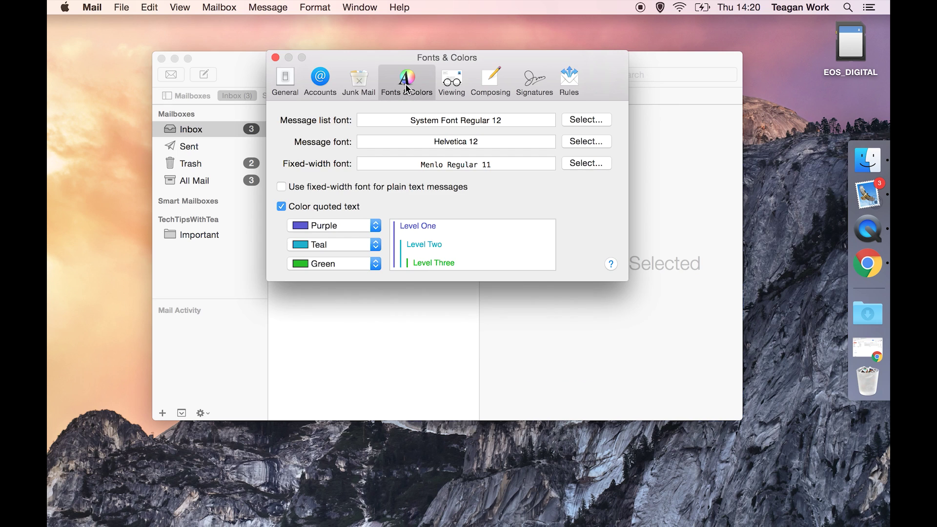
{"action": "left_click", "coordinate": [446, 86]}
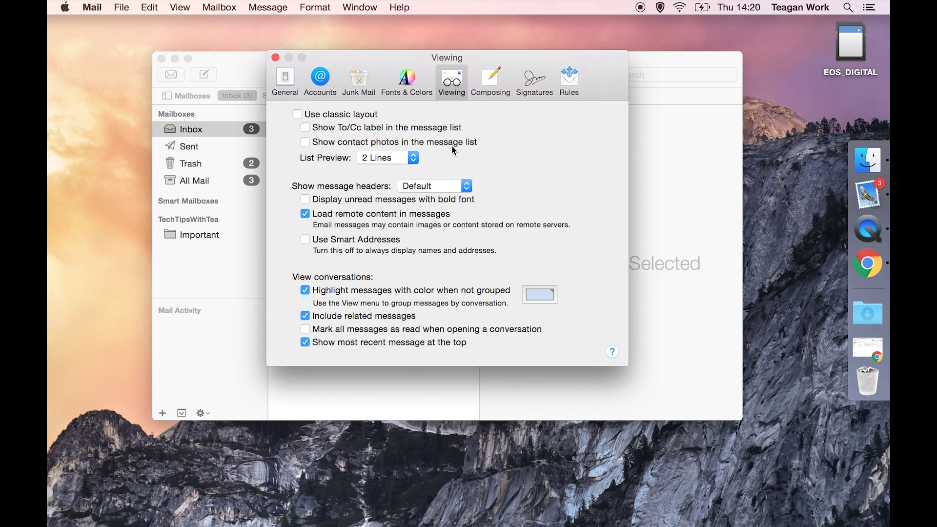
{"action": "left_click", "coordinate": [306, 142]}
{"action": "left_click", "coordinate": [306, 199]}
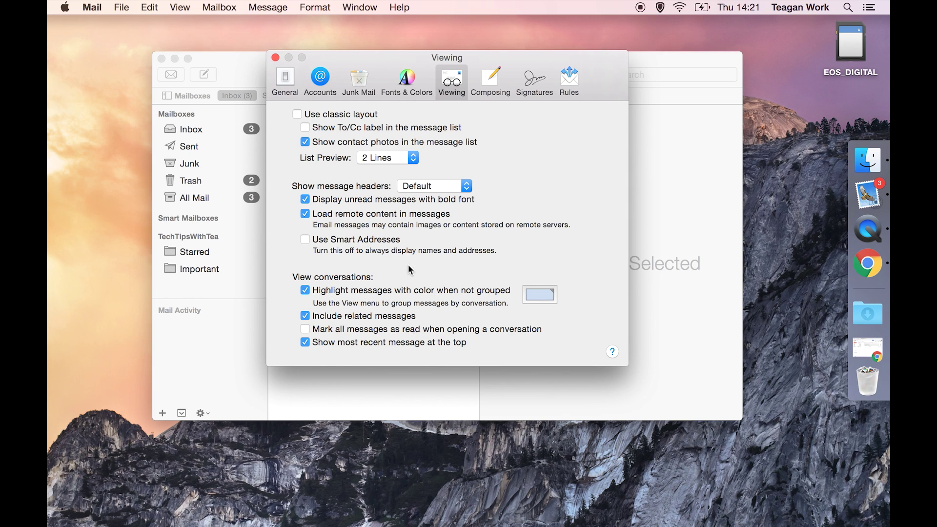
{"action": "left_click", "coordinate": [493, 83]}
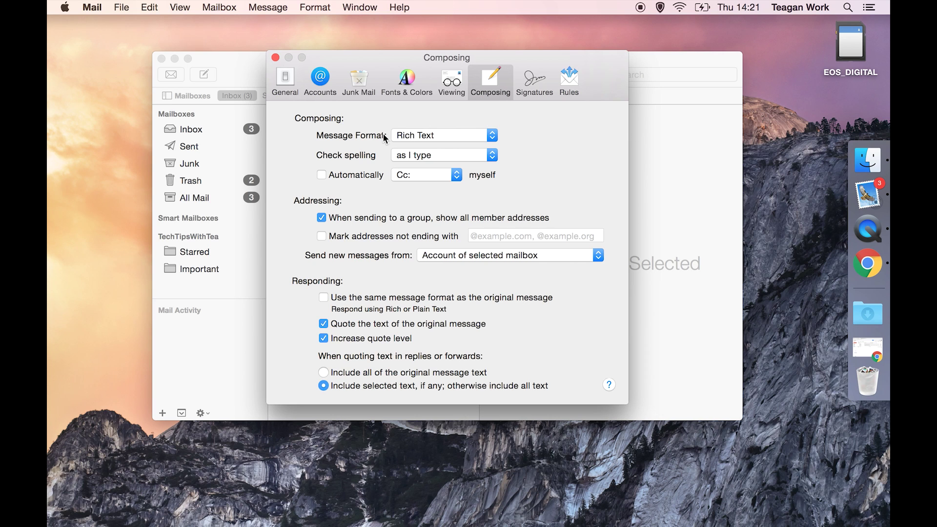
Review spelling, sending-account and quoting options in Composing, keeping them unchanged
{"action": "left_click", "coordinate": [469, 154]}
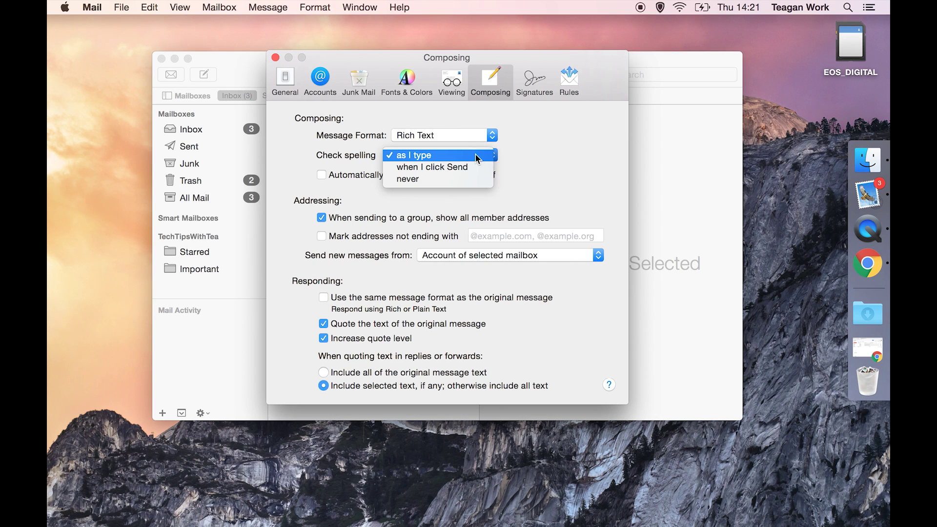
{"action": "left_click", "coordinate": [485, 154]}
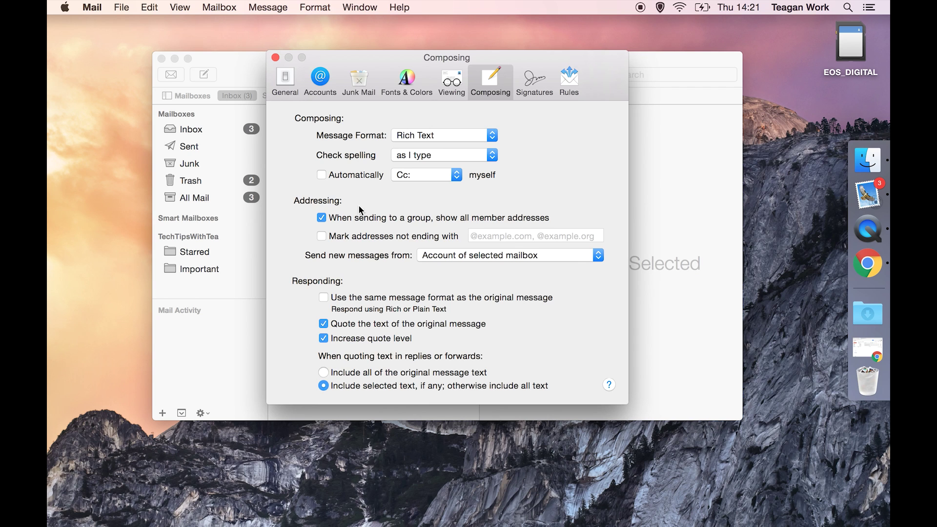
{"action": "left_click", "coordinate": [506, 261]}
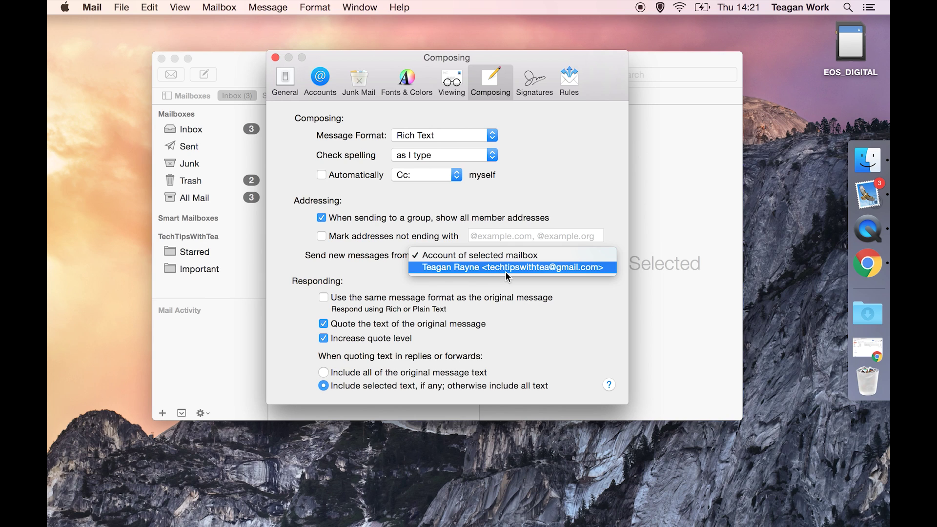
{"action": "left_click", "coordinate": [480, 258]}
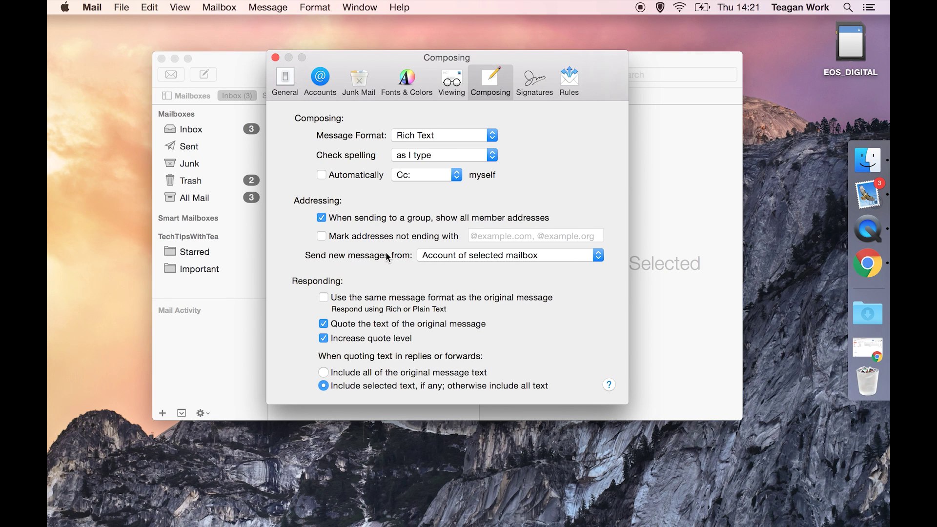
{"action": "left_click", "coordinate": [324, 324]}
{"action": "left_click", "coordinate": [324, 324]}
{"action": "left_click", "coordinate": [323, 340]}
{"action": "left_click", "coordinate": [324, 340]}
{"action": "left_click", "coordinate": [533, 82]}
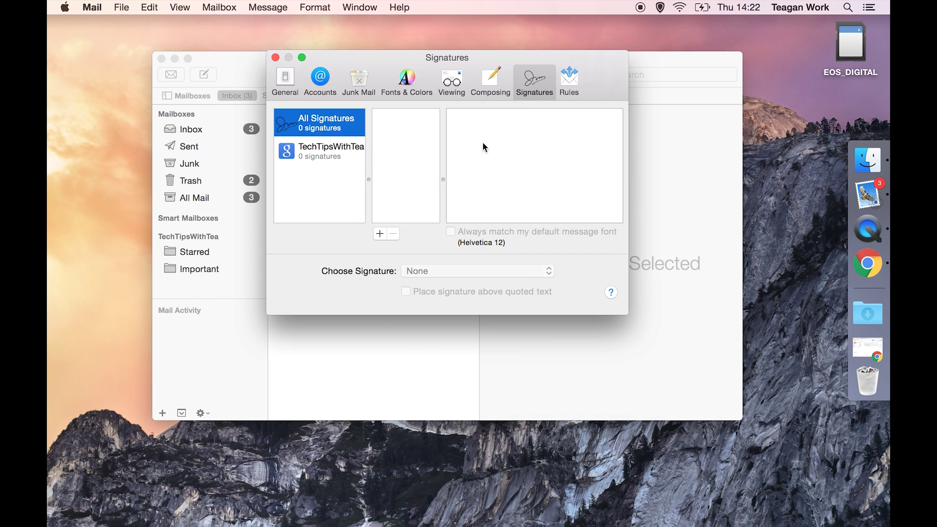
Begin a new mail rule but cancel it, then close Preferences back to the Inbox
{"action": "left_click", "coordinate": [572, 84]}
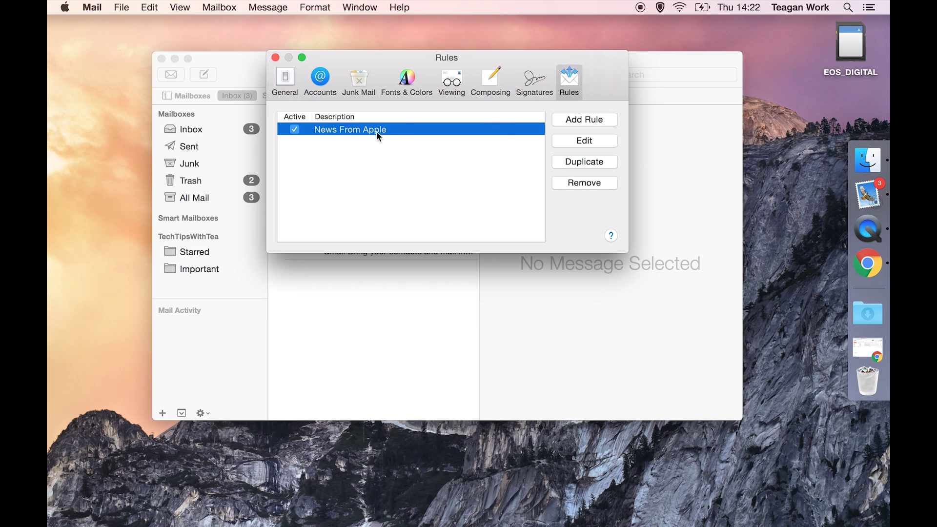
{"action": "left_click", "coordinate": [577, 122]}
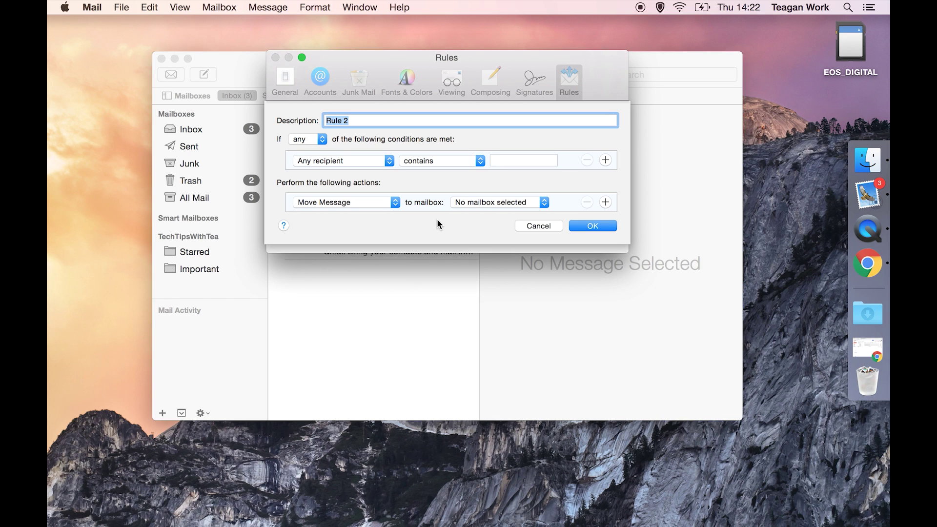
{"action": "left_click", "coordinate": [540, 228]}
{"action": "left_click", "coordinate": [531, 80]}
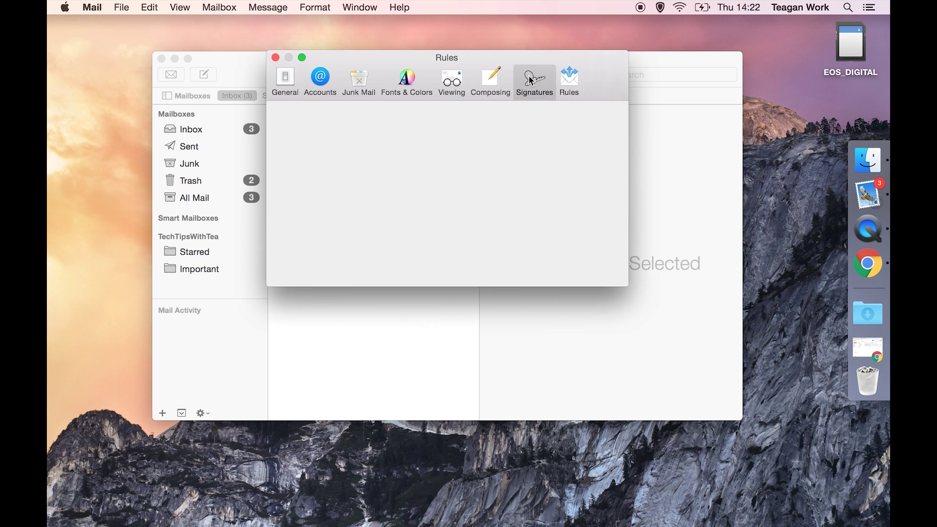
{"action": "left_click", "coordinate": [491, 81]}
{"action": "left_click", "coordinate": [453, 80]}
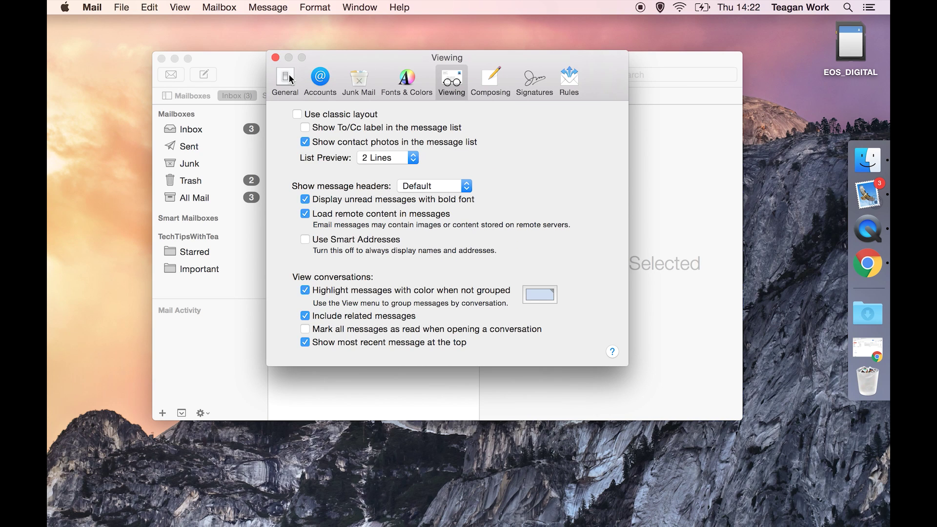
{"action": "left_click", "coordinate": [275, 58]}
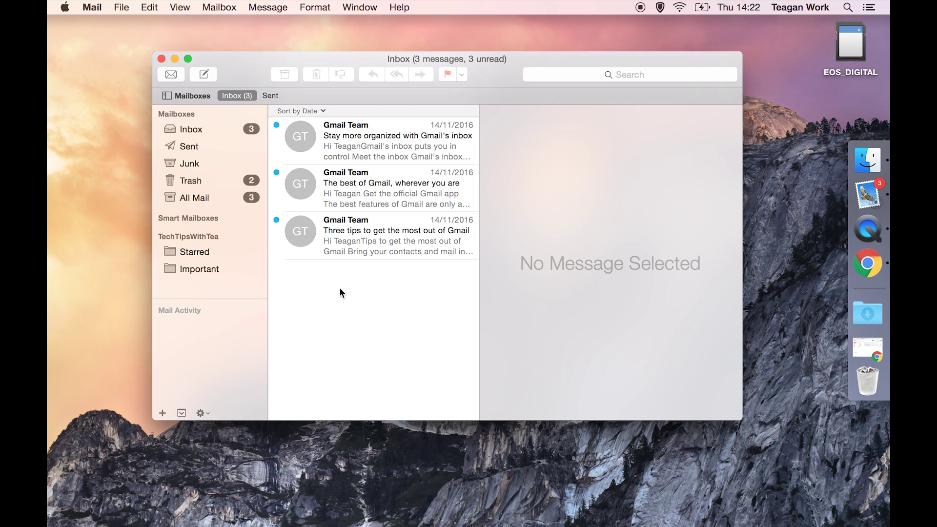